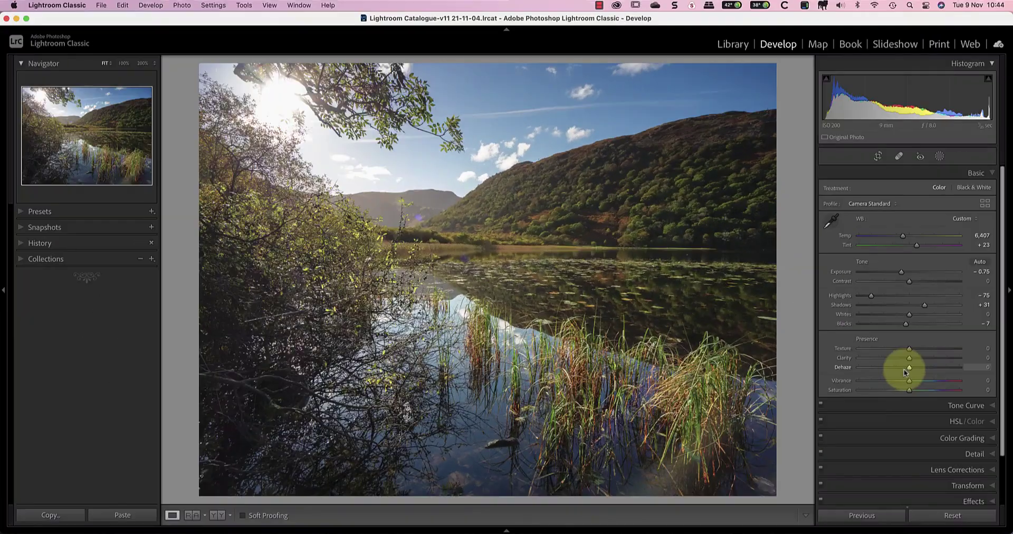
Step: Brighten the dark lakeside photo to Exposure about +2.25 with Shadows lifted to +35
left_click_drag(904, 368, 947, 369)
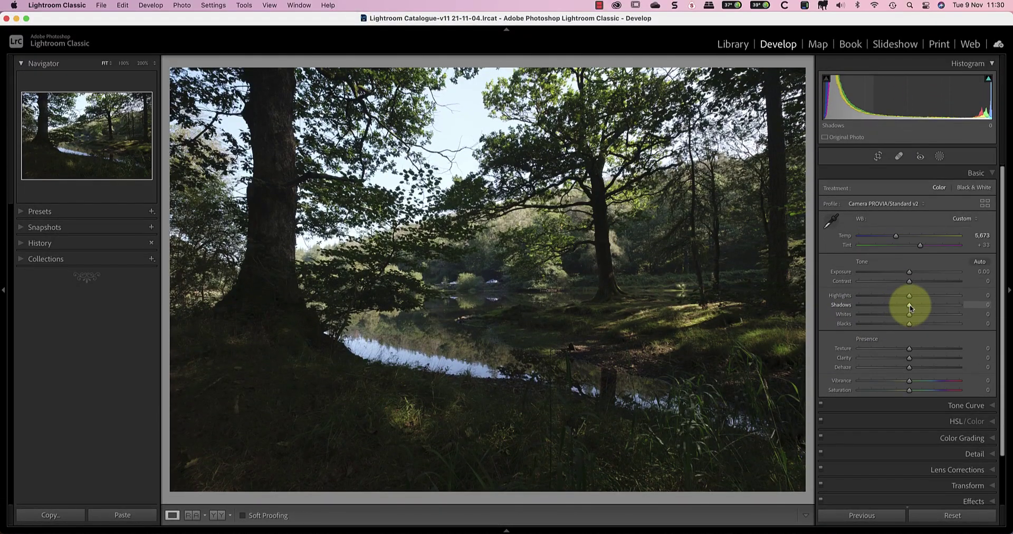
left_click_drag(910, 305, 946, 305)
left_click_drag(910, 273, 877, 299)
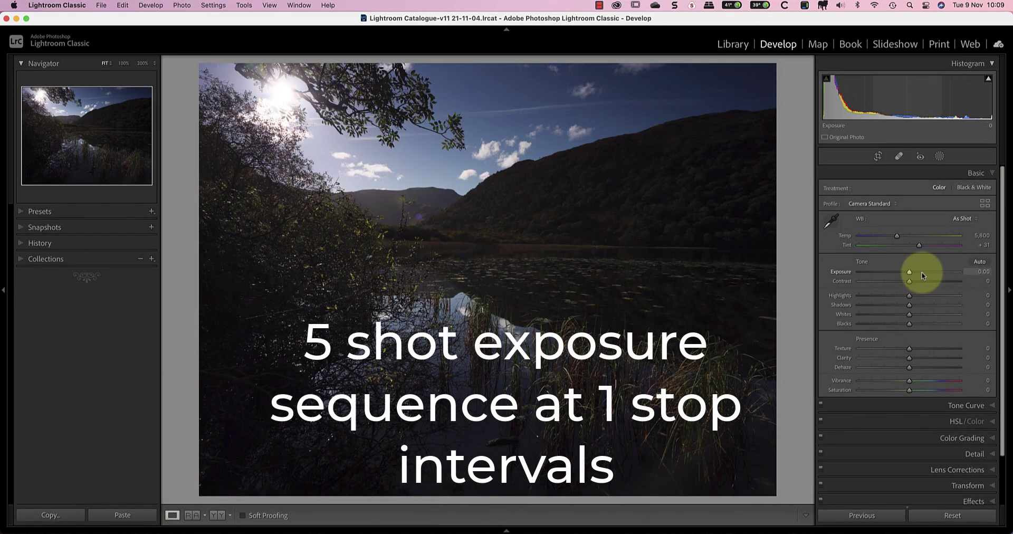
left_click_drag(909, 271, 933, 271)
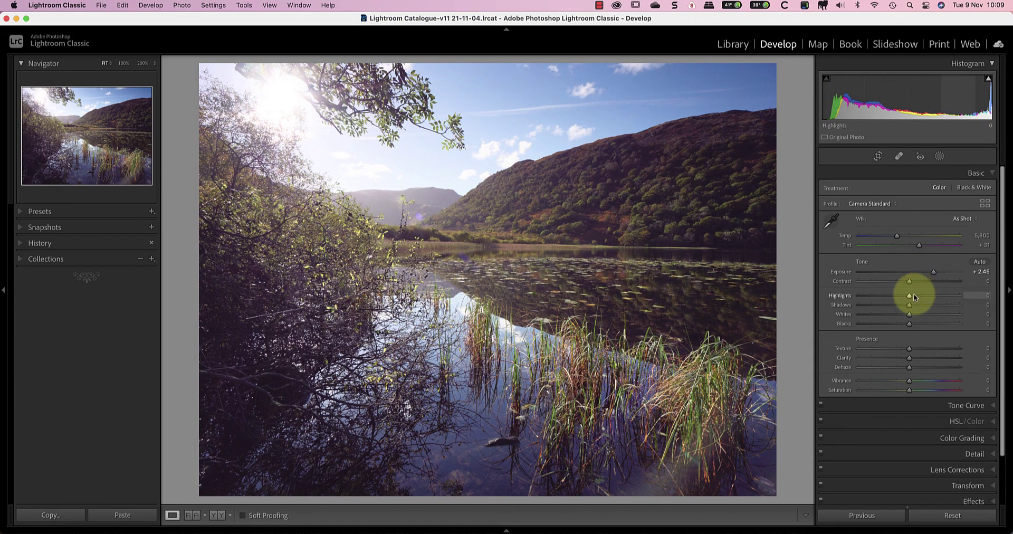
left_click_drag(908, 305, 927, 304)
left_click_drag(933, 271, 930, 274)
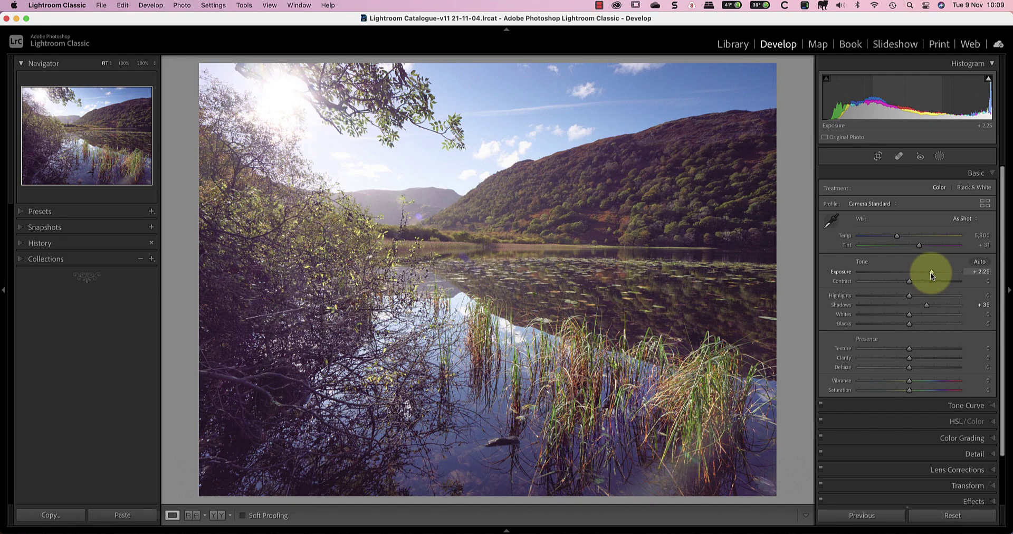
Step: Inspect shadow noise at 200% in the lifted frame's trees, then in the brighter exposure's foliage
left_click(230, 456)
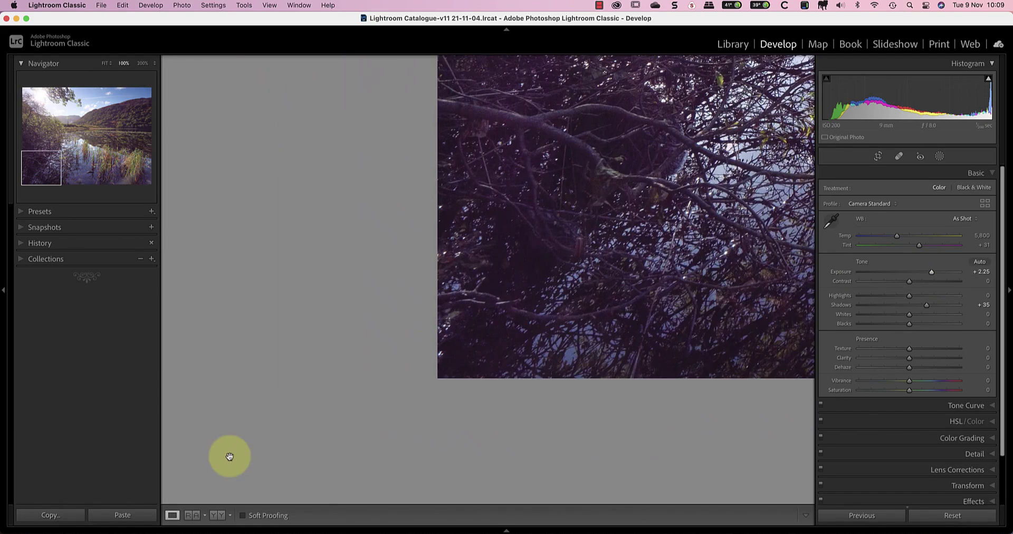
left_click(142, 63)
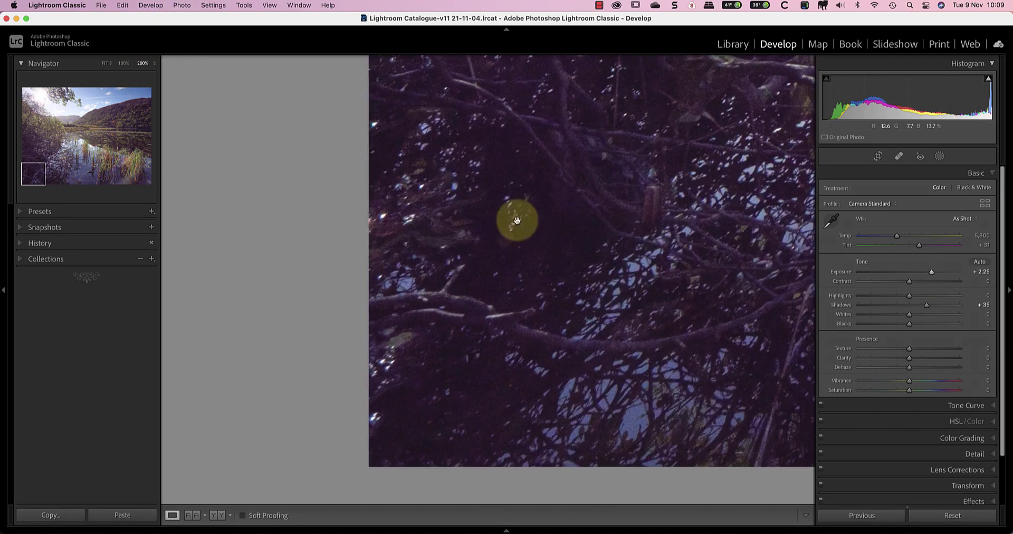
left_click_drag(579, 248, 373, 304)
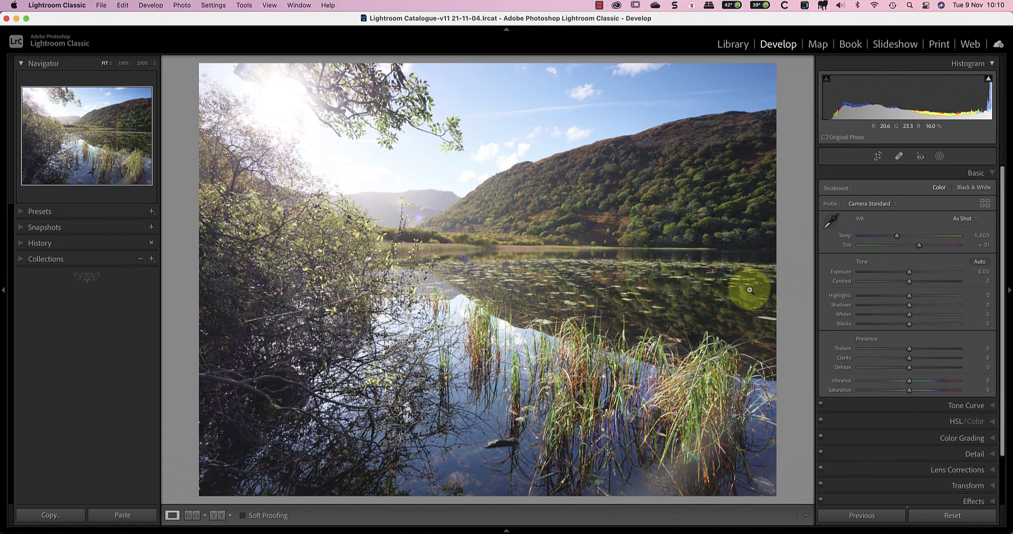
left_click(263, 424)
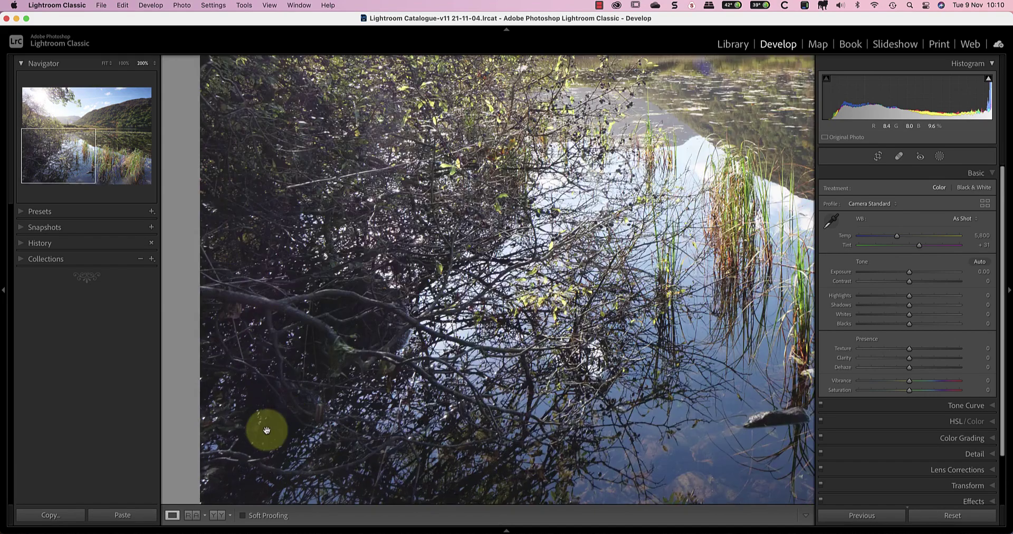
left_click_drag(275, 425, 556, 385)
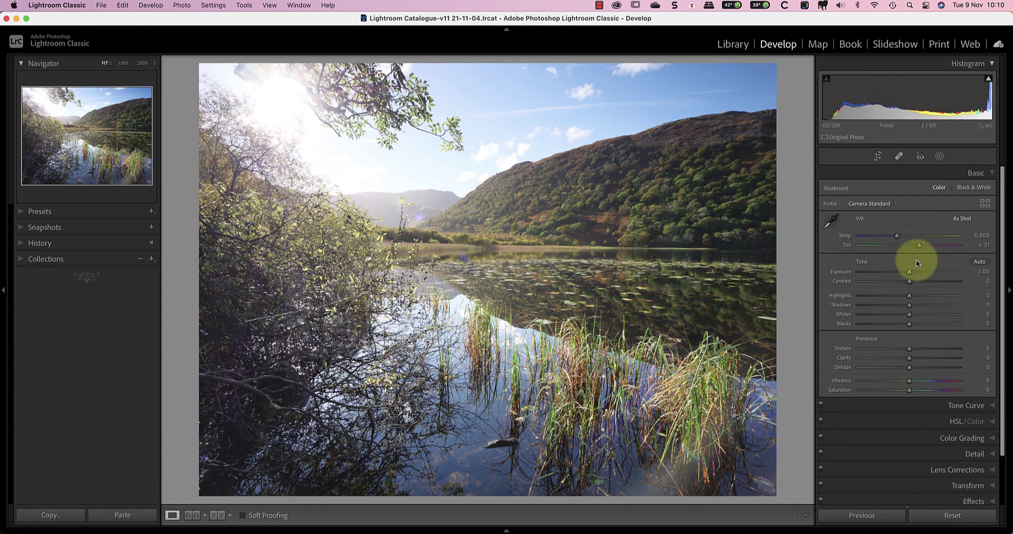
Step: Pull the bright frame's Exposure down to about -0.75 to recover the sky
left_click_drag(908, 273, 866, 301)
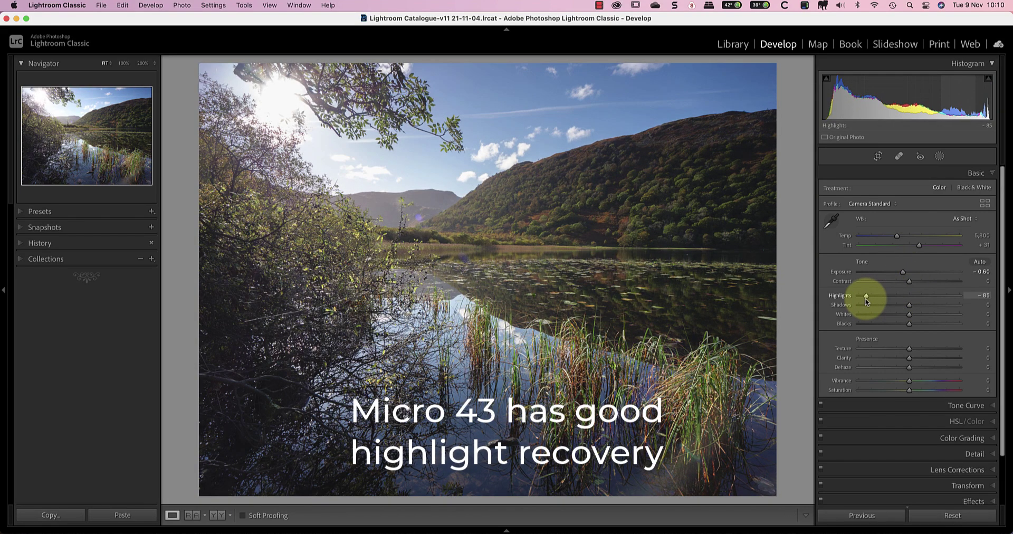
left_click_drag(906, 276, 875, 295)
left_click(868, 295)
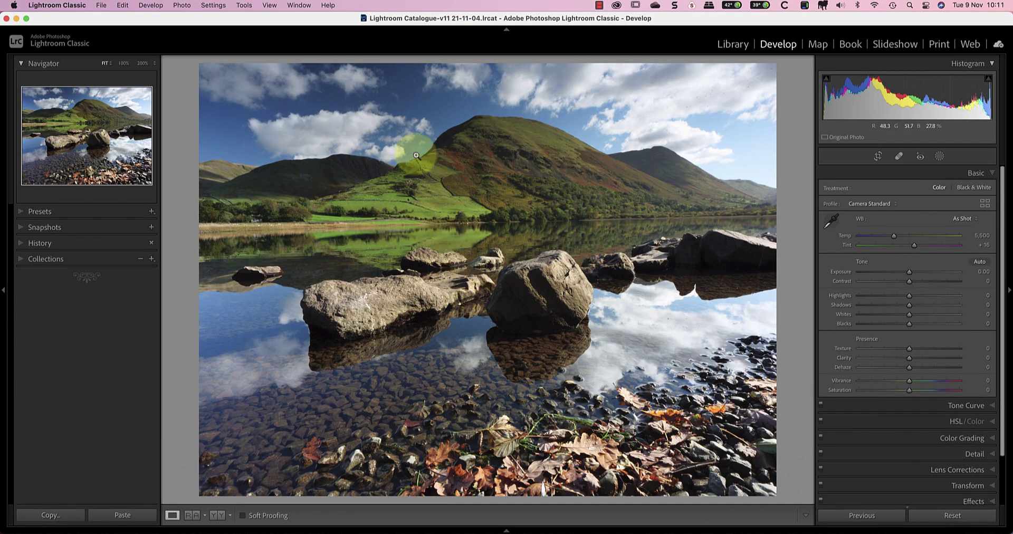
Step: View the sky at 200%, test Color noise reduction at 0, then reset it to 25
left_click(403, 110)
left_click_drag(622, 401, 565, 366)
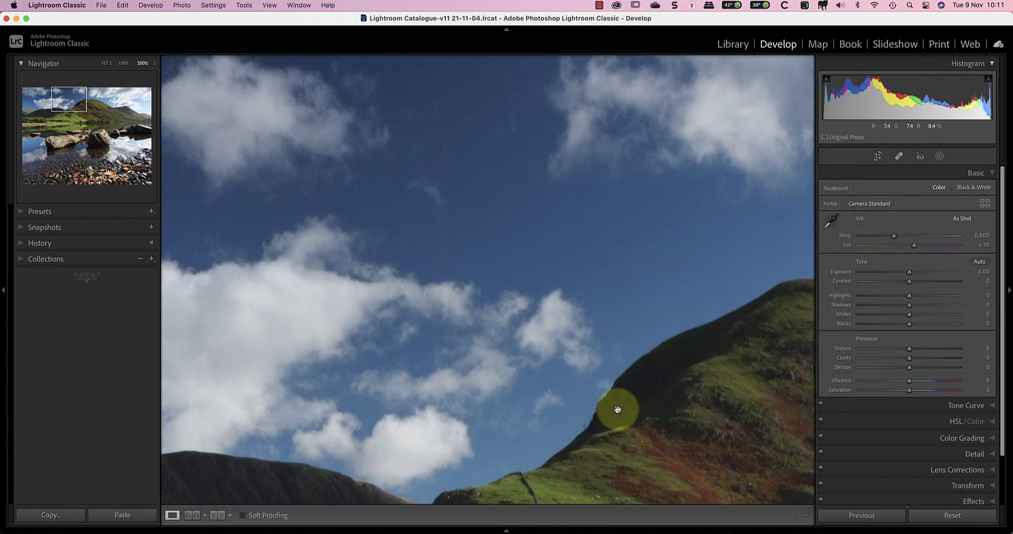
left_click(970, 453)
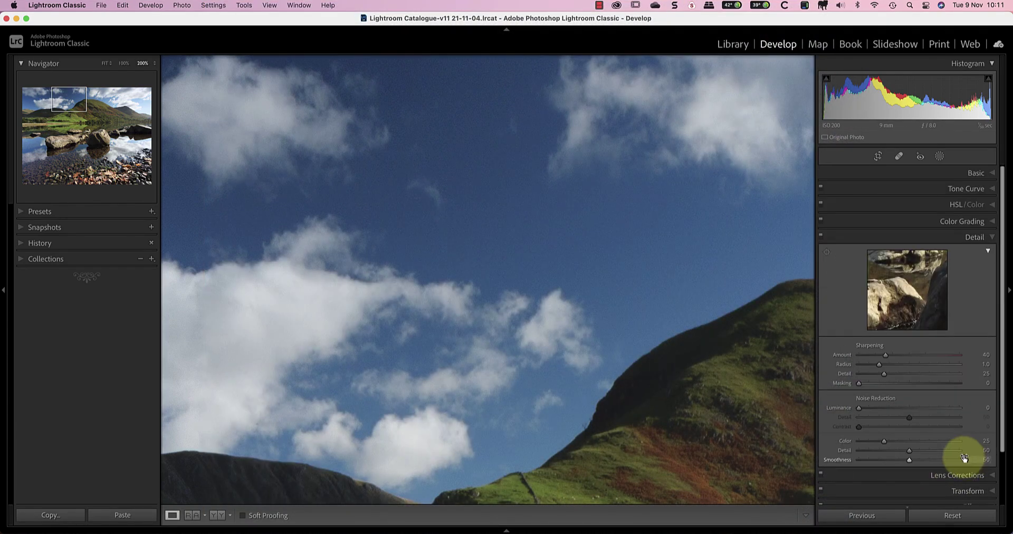
left_click_drag(882, 441, 837, 446)
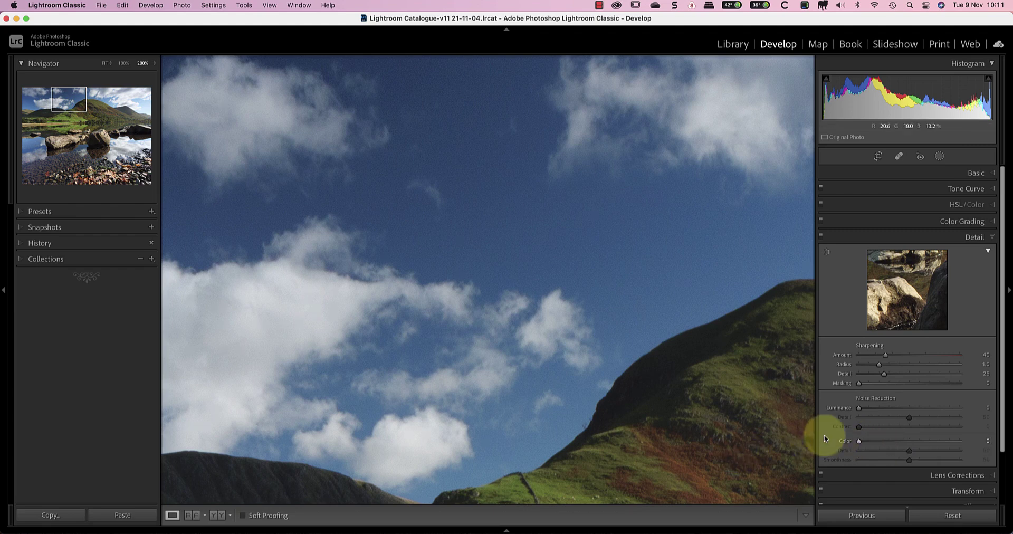
double_click(852, 440)
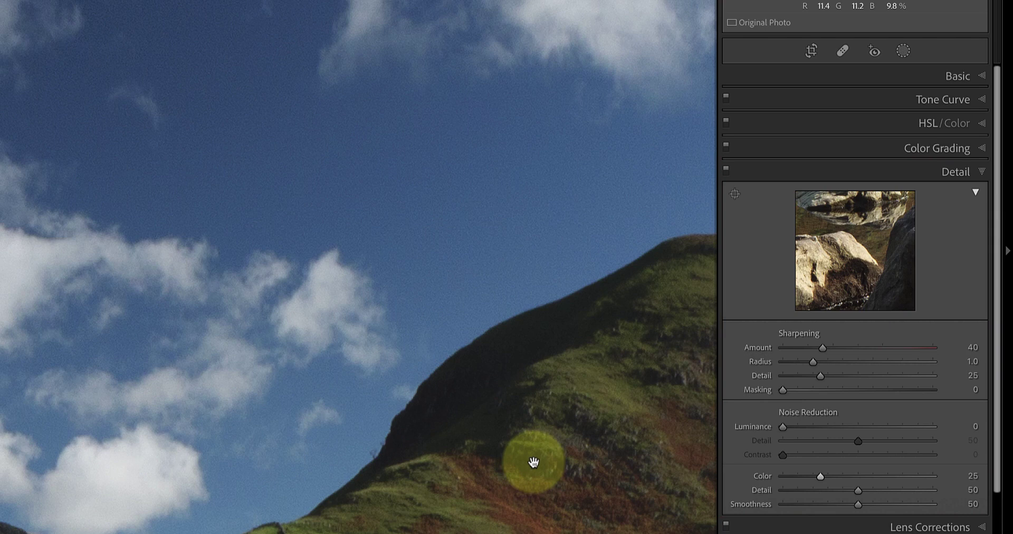
Step: Raise Sharpening Amount to 76 and Masking to 45 while previewing the mask
left_click_drag(822, 348, 859, 349)
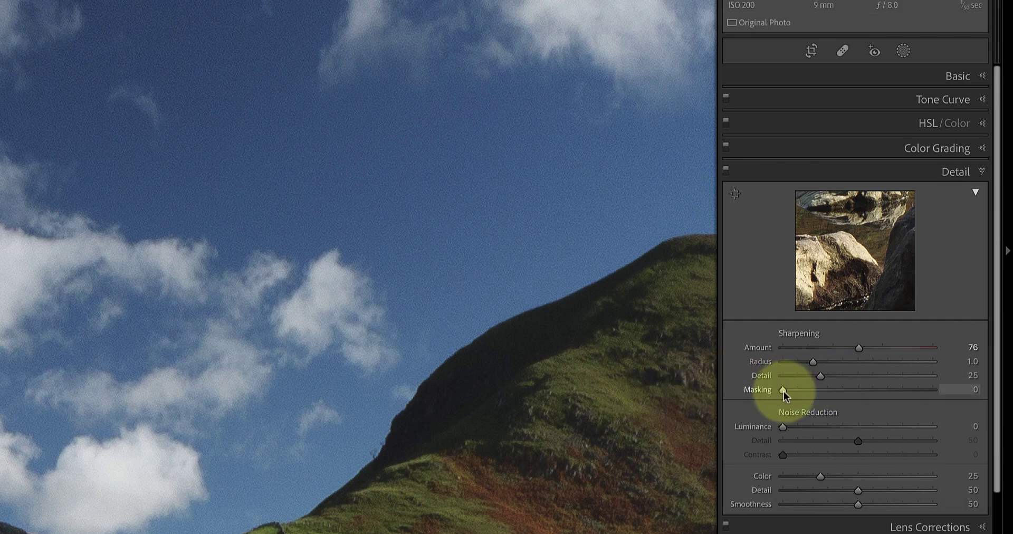
left_click_drag(783, 391, 793, 392)
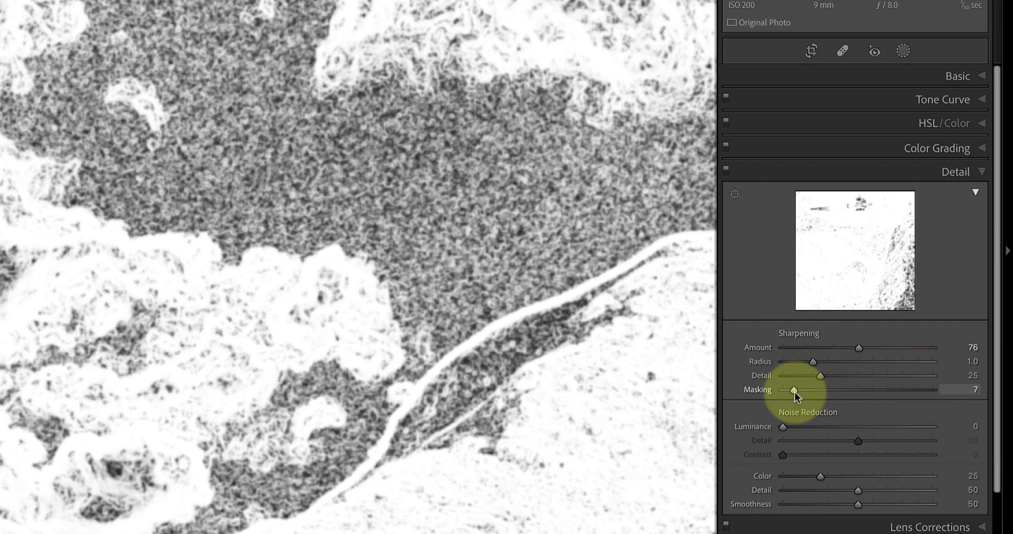
left_click_drag(794, 391, 852, 391)
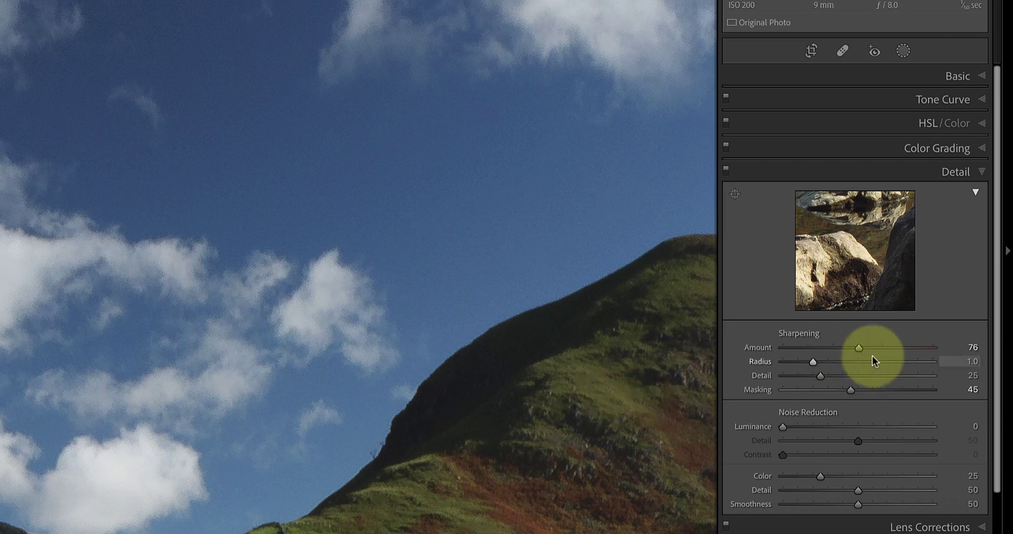
Step: Ease Sharpening Amount back to 55 and set Luminance noise reduction to 16
left_click_drag(859, 349, 838, 349)
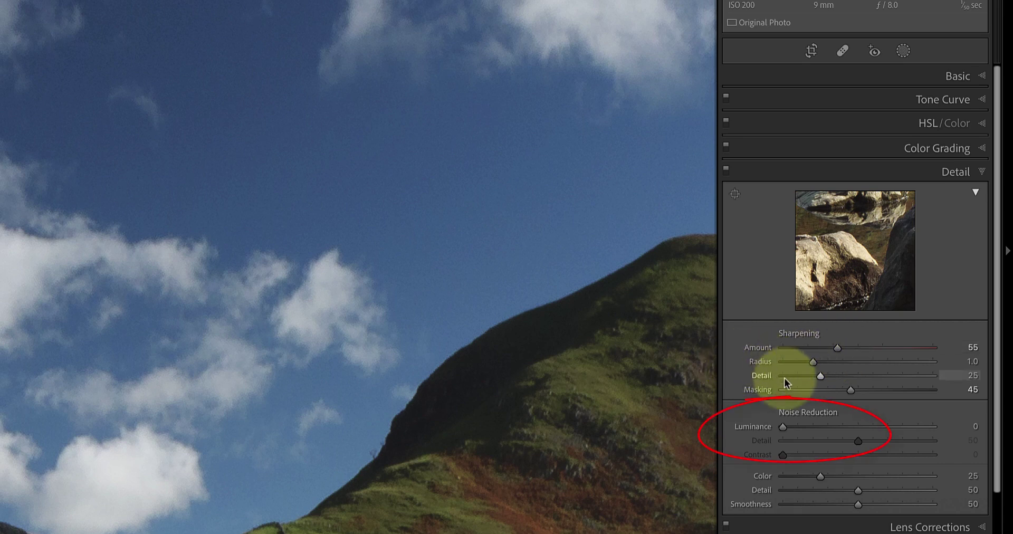
mouse_move(783, 427)
left_mouse_down()
mouse_move(938, 426)
mouse_move(804, 429)
left_mouse_up()
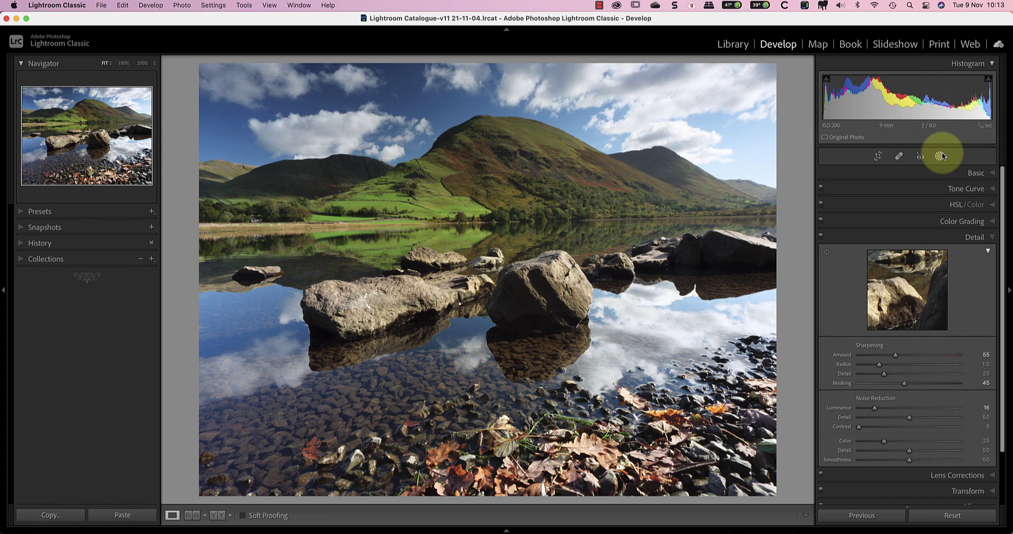
Step: Create a Sky mask and push its sharpness negative
left_click(941, 155)
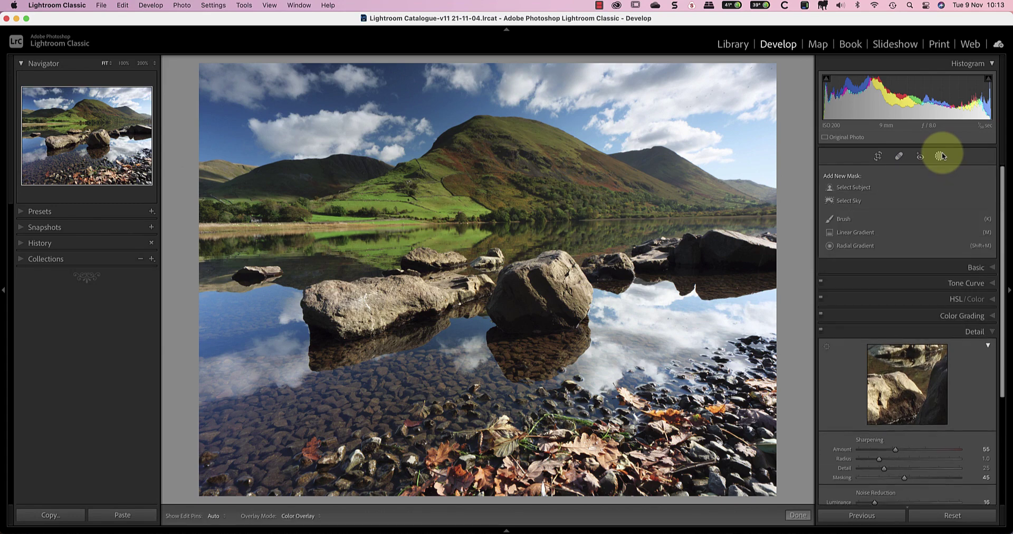
left_click(854, 200)
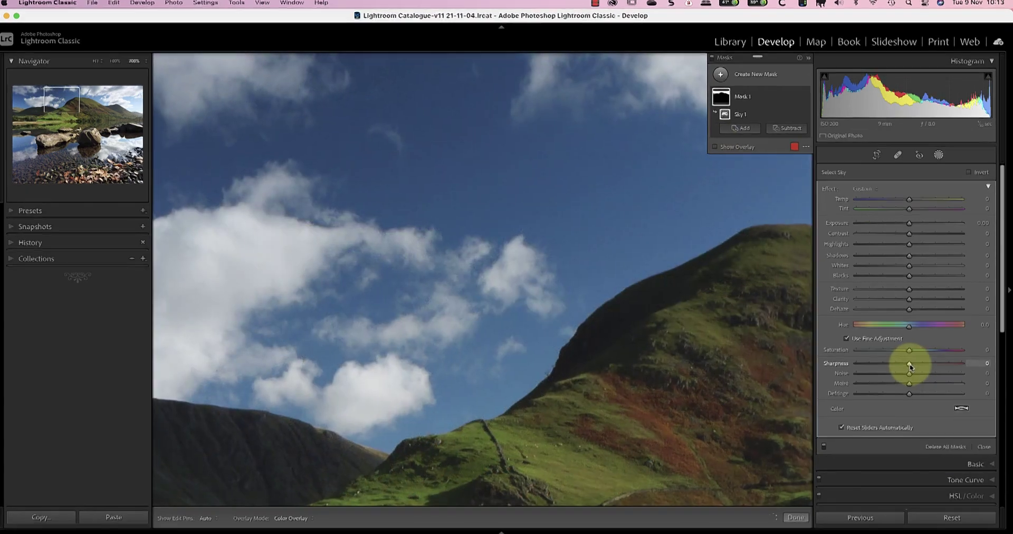
left_click_drag(909, 364, 883, 366)
left_click_drag(822, 401, 823, 402)
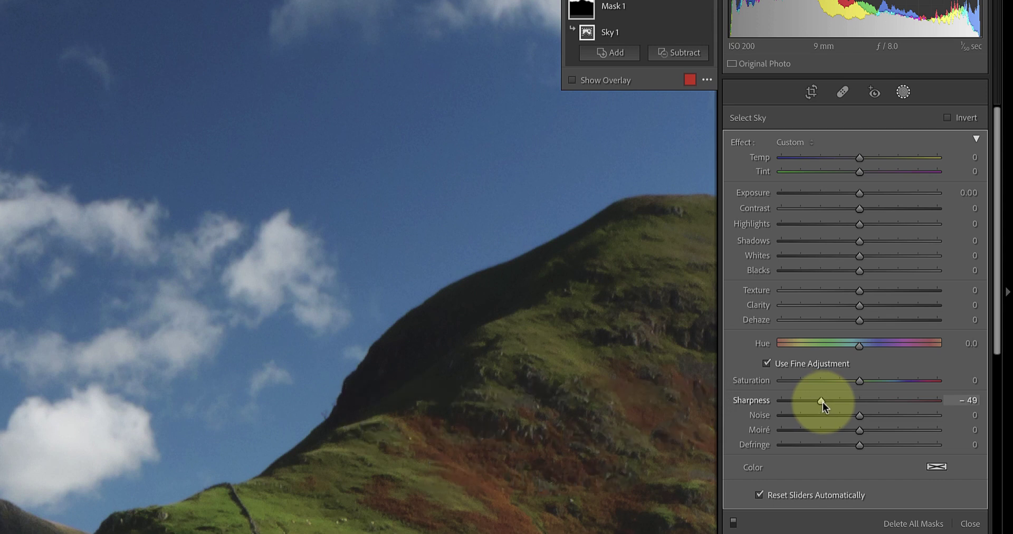
mouse_move(822, 402)
left_mouse_down()
mouse_move(739, 404)
mouse_move(822, 404)
left_mouse_up()
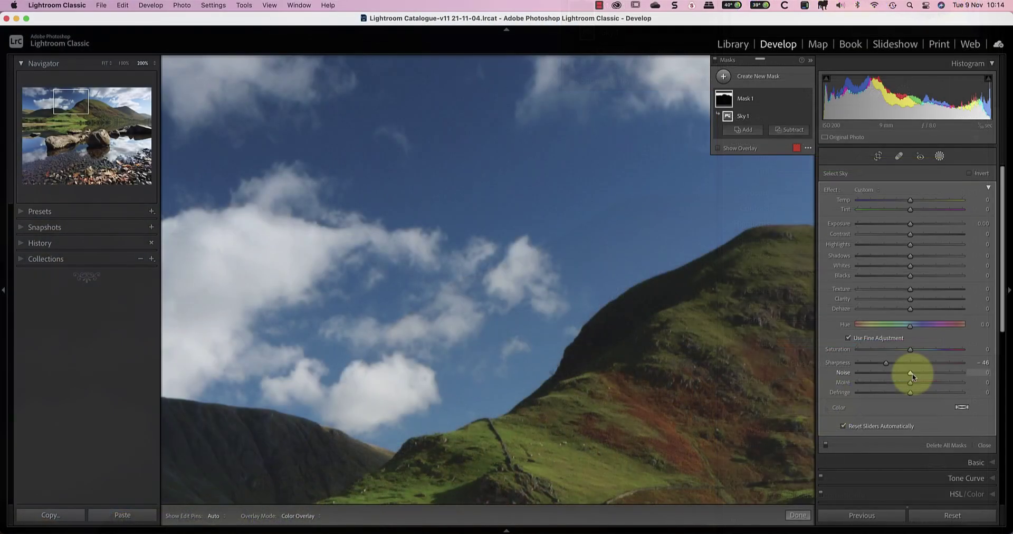
Step: Add noise reduction to the sky mask, set its sharpness to -30, and lower Masking to 35
left_click_drag(911, 374, 931, 374)
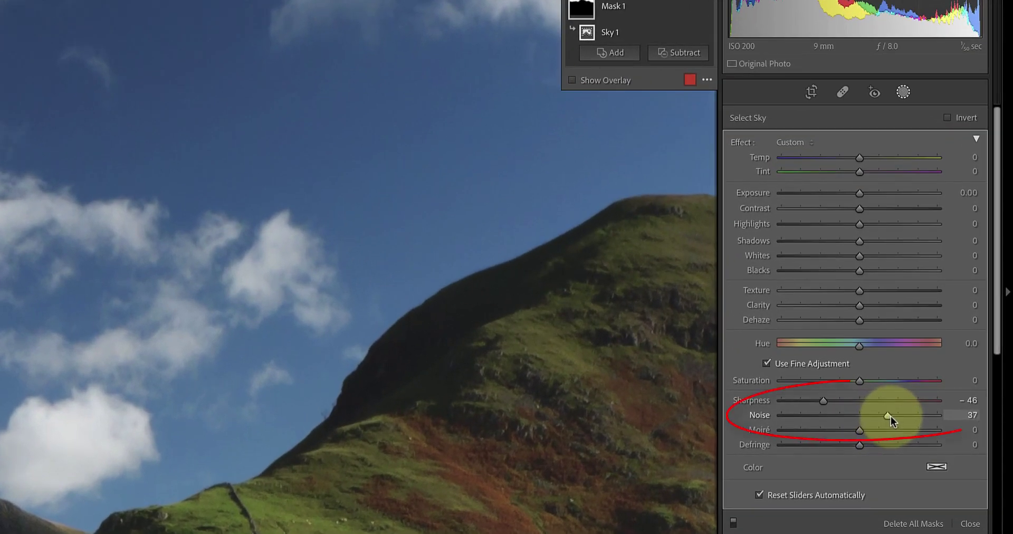
mouse_move(890, 416)
left_mouse_down()
mouse_move(912, 416)
mouse_move(900, 415)
left_mouse_up()
left_click_drag(825, 400, 839, 399)
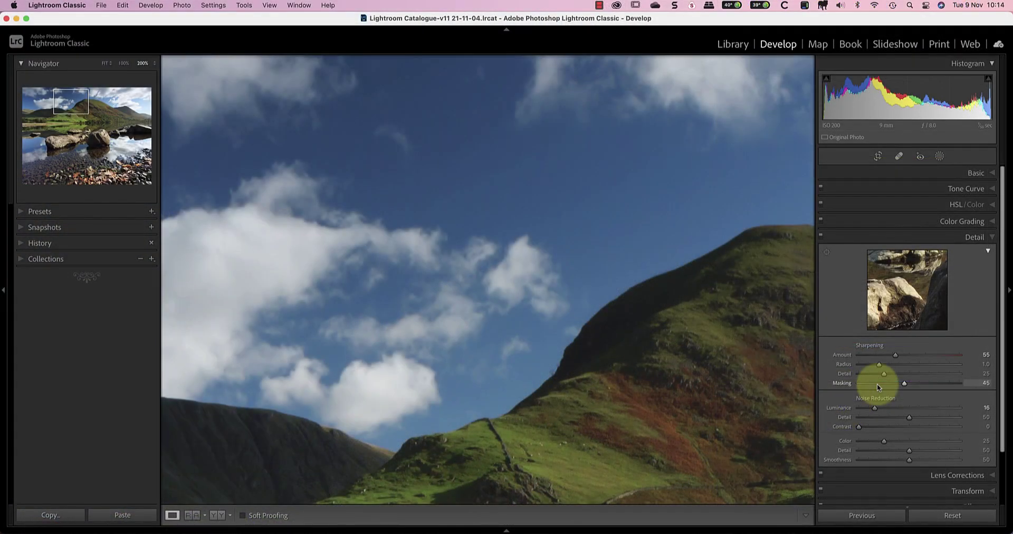
left_click_drag(904, 383, 872, 409)
Step: Set sharpening Amount to 57 and Detail to 31, then check the hills and rocks at 100%
left_click(894, 356)
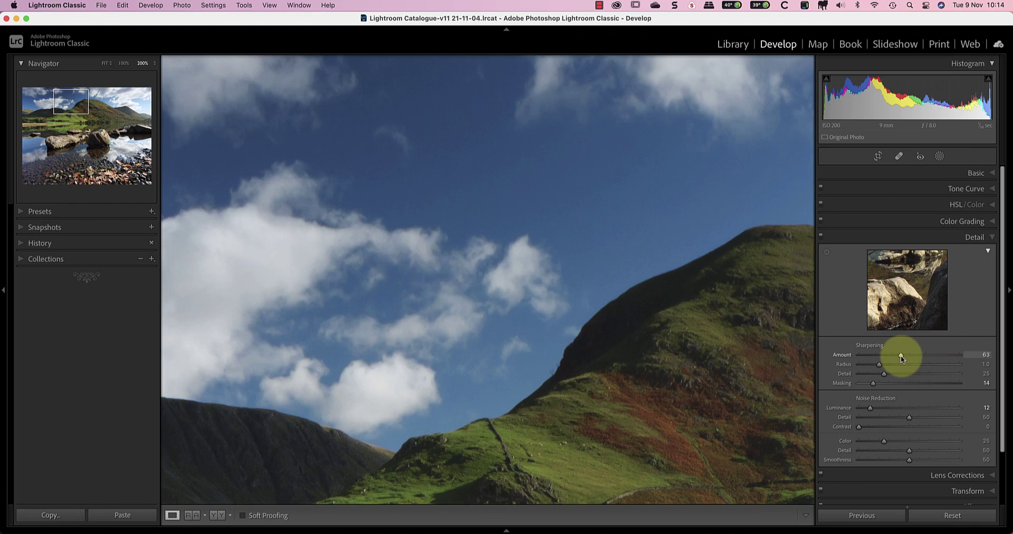
left_click_drag(899, 355, 890, 372)
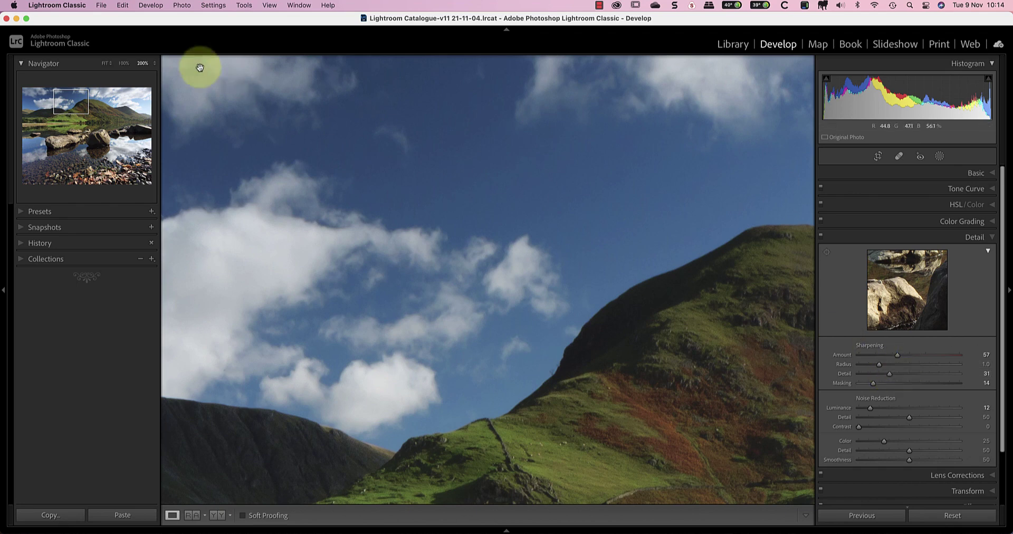
left_click(124, 63)
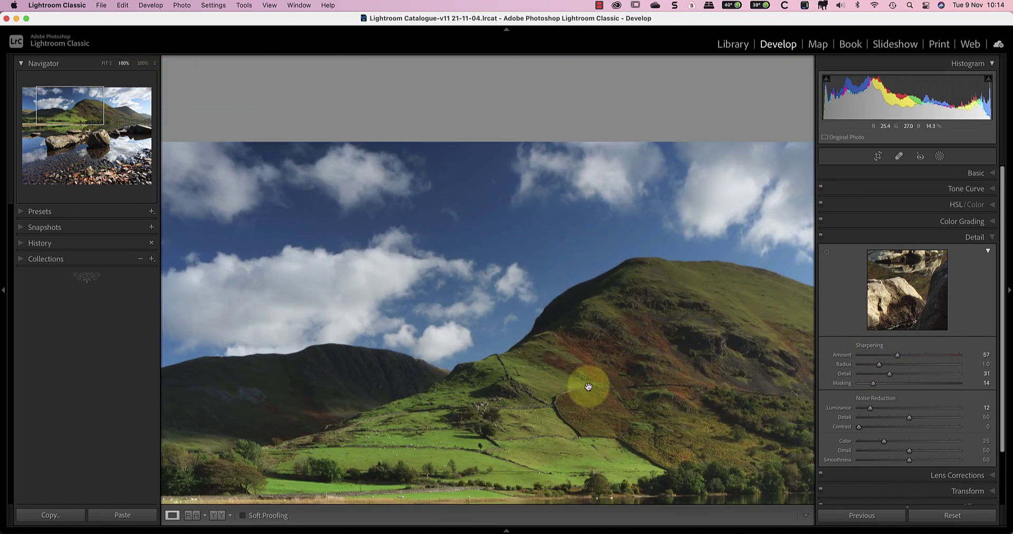
left_click_drag(586, 386, 586, 328)
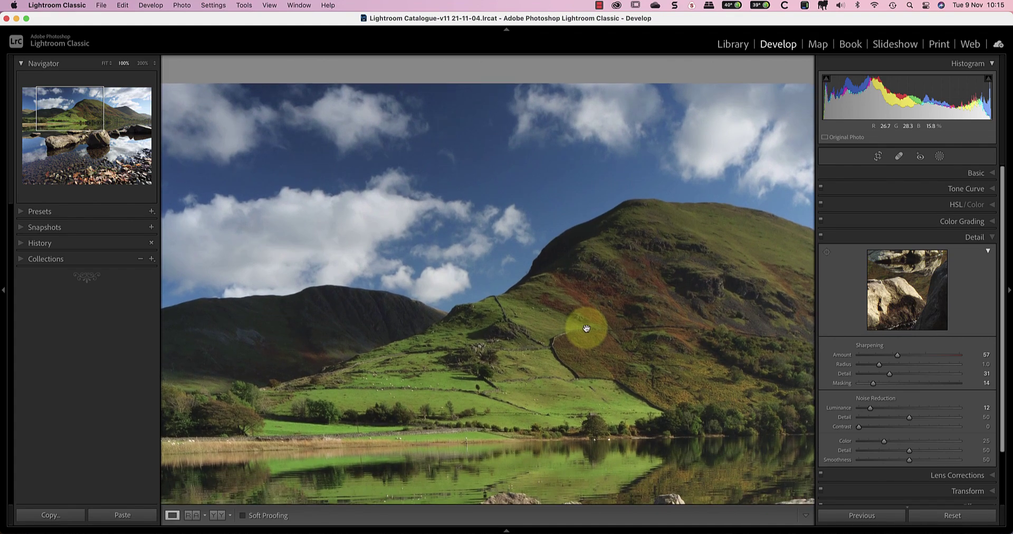
left_click(92, 135)
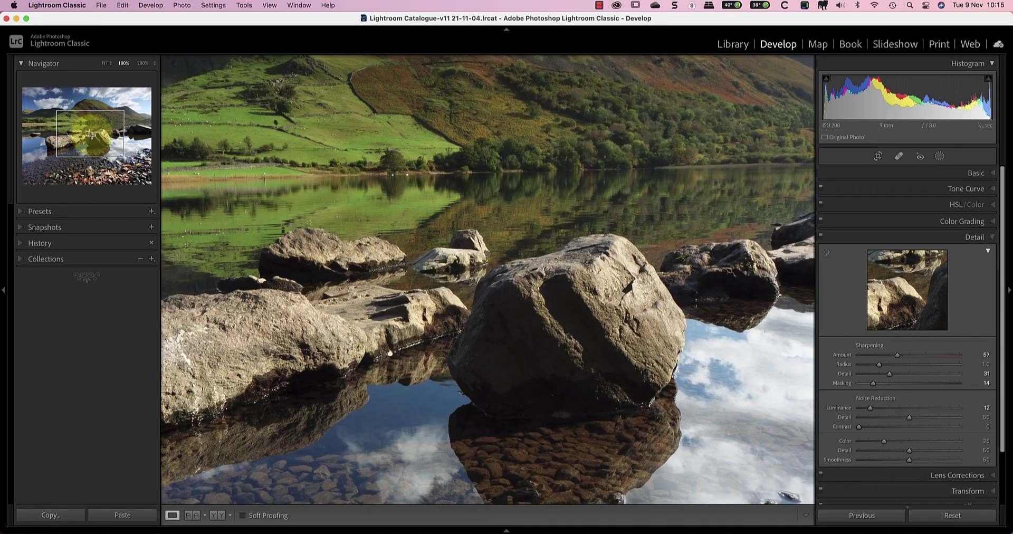
left_click_drag(91, 135, 82, 114)
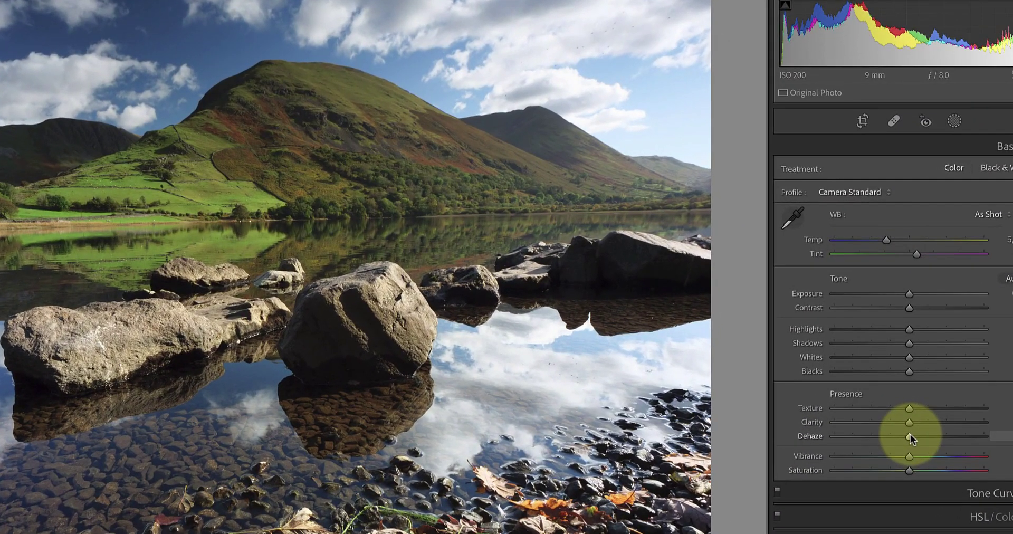
Step: Raise Dehaze to +33 and inspect the sky and peak at 200%
left_click_drag(908, 367, 924, 366)
left_click_drag(932, 434, 935, 436)
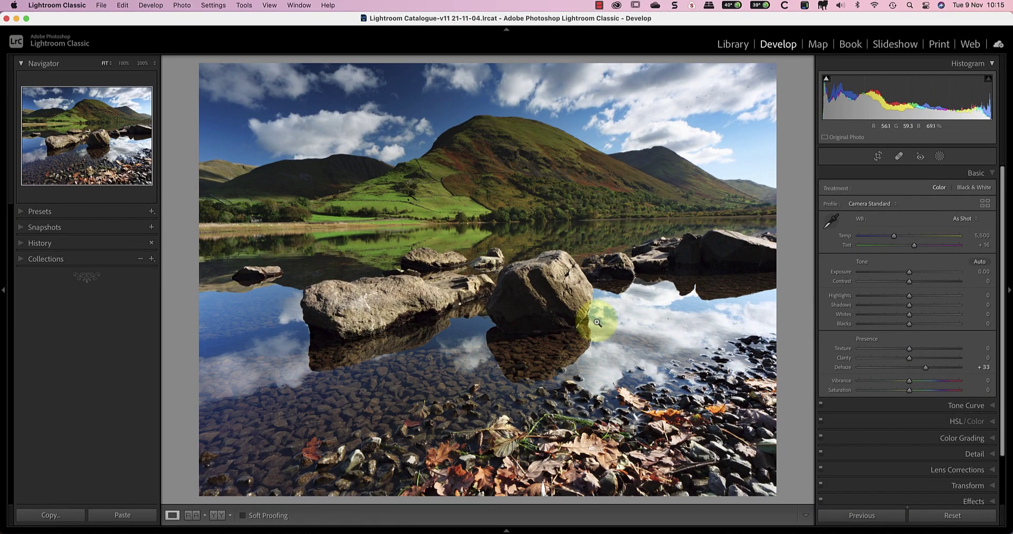
left_click(142, 63)
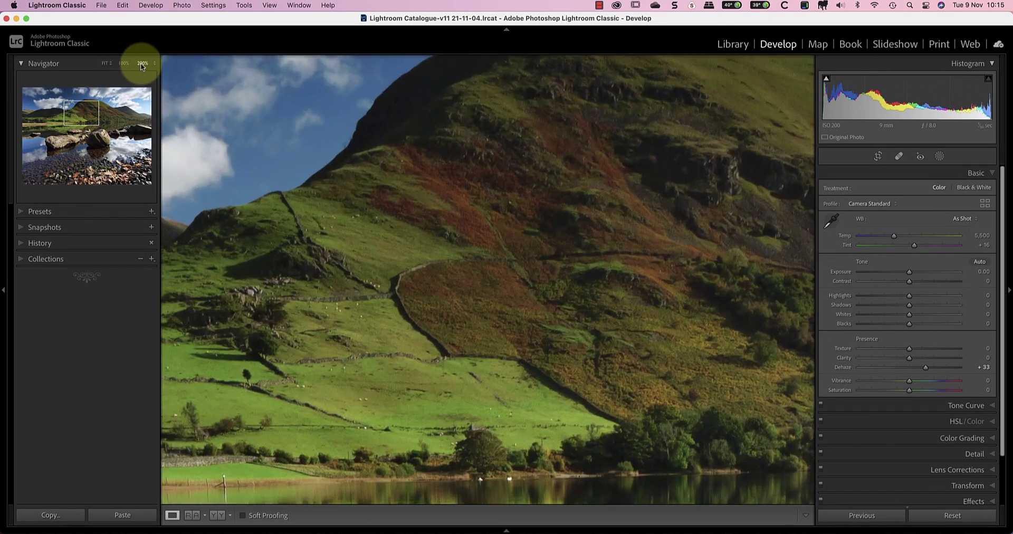
left_click_drag(95, 114, 74, 104)
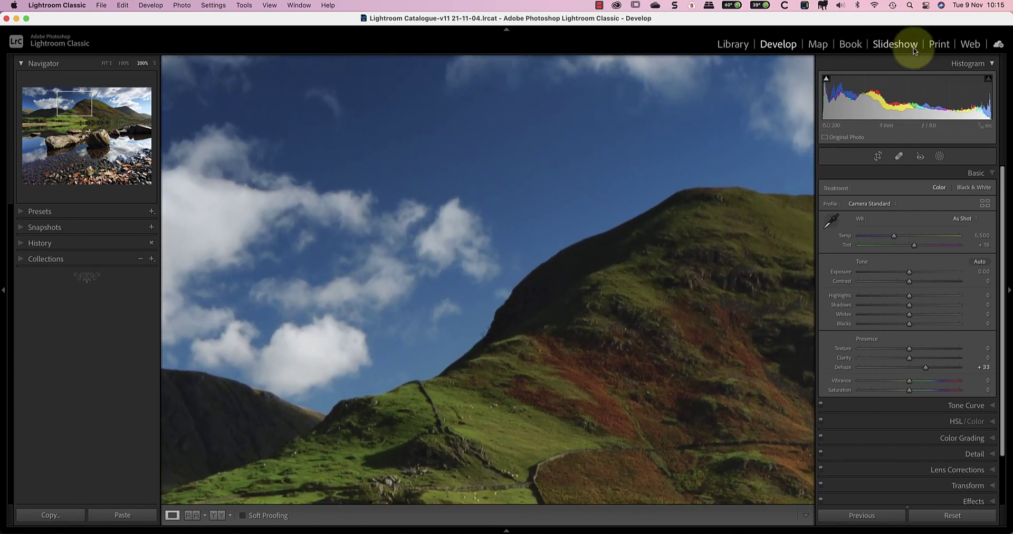
Step: Toggle the photo's masks off and on twice to compare, leaving them on
left_click(939, 155)
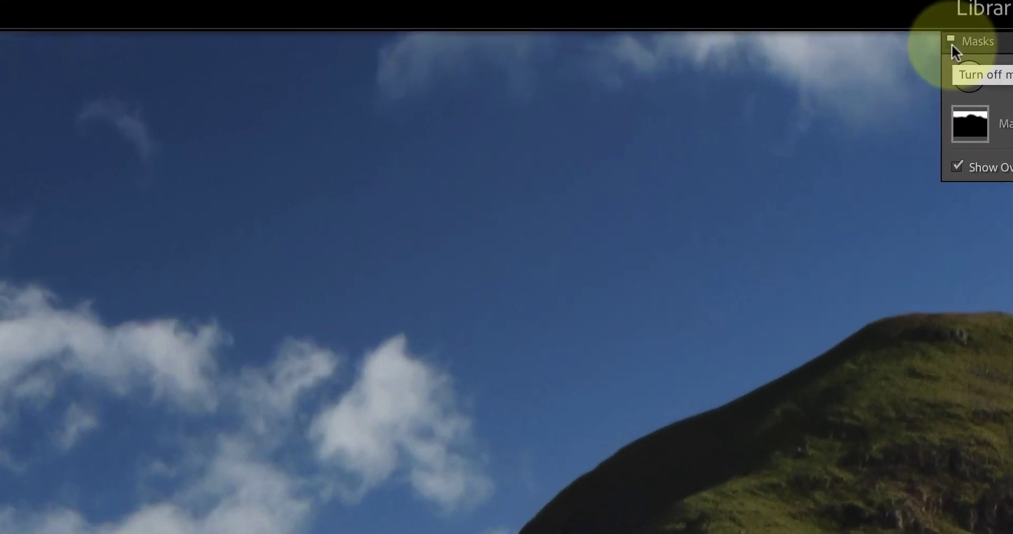
left_click(951, 43)
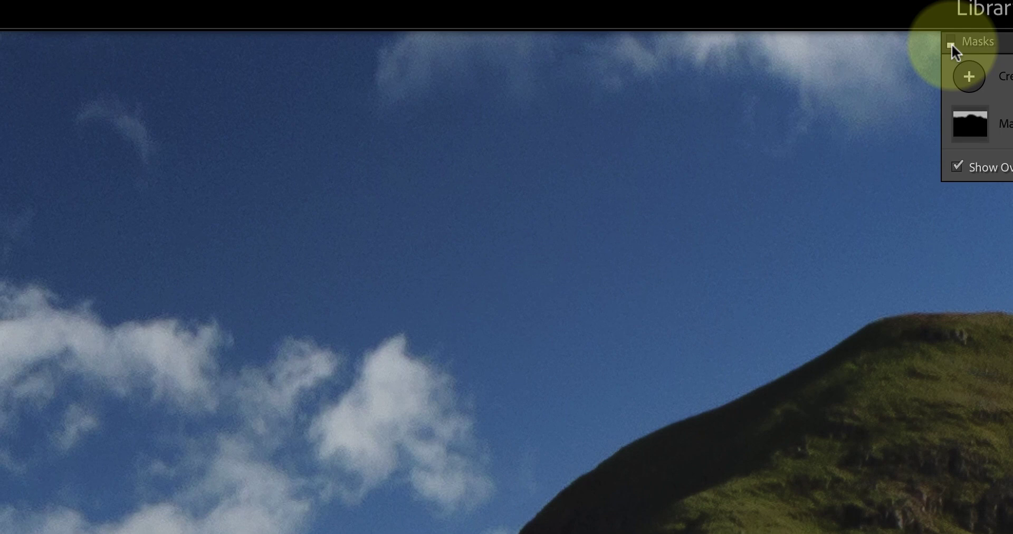
left_click(951, 42)
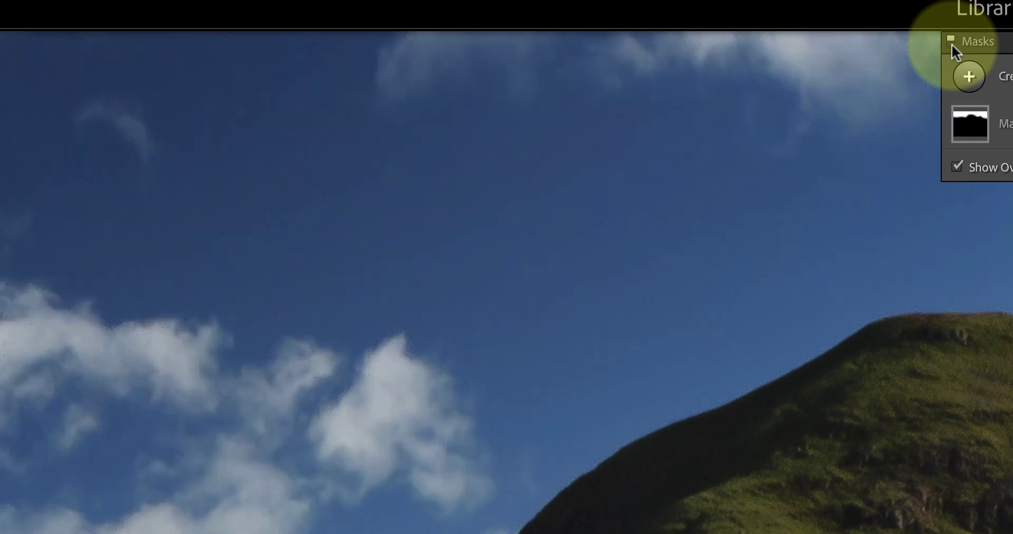
left_click(951, 43)
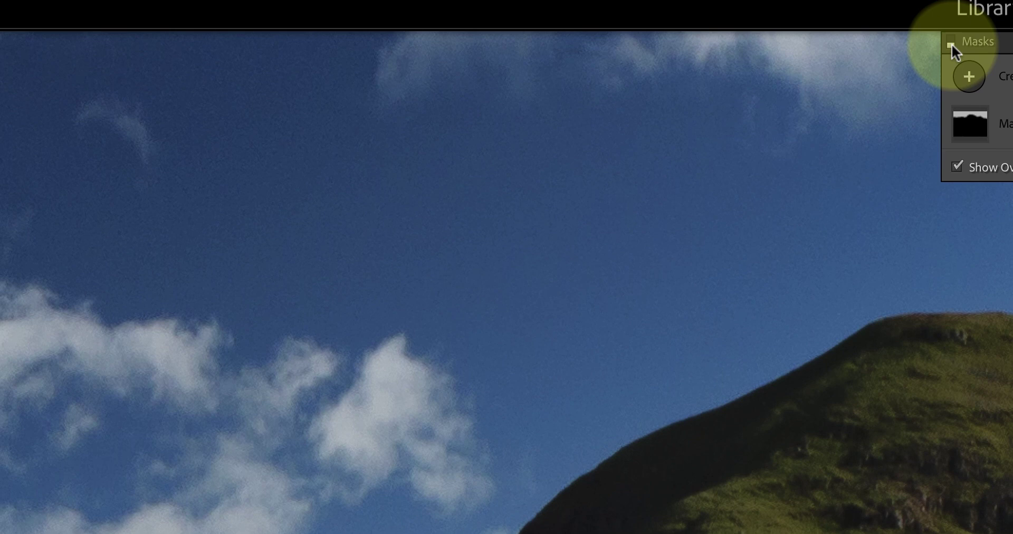
left_click(951, 44)
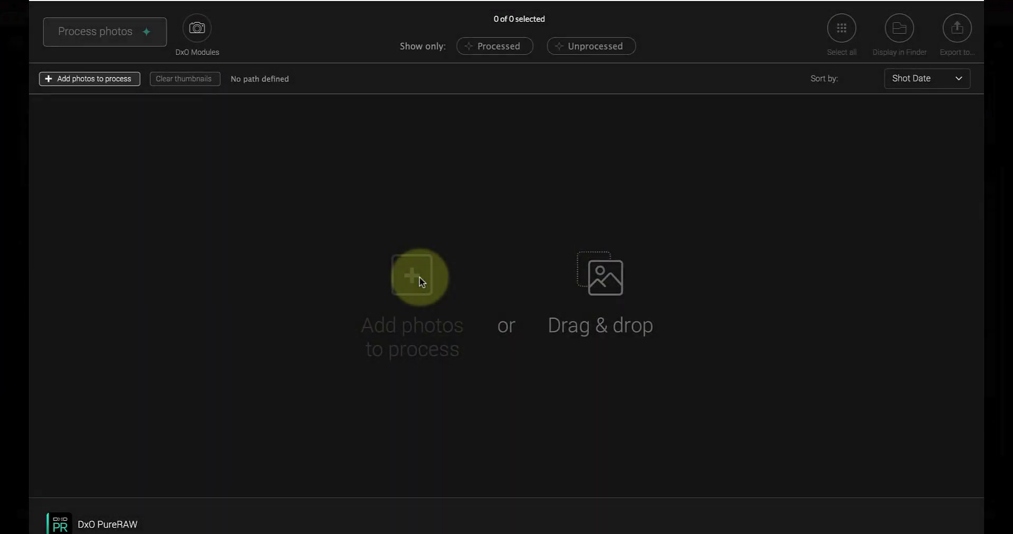
Step: Add the lakeside RW2 raw file to DxO PureRAW for processing
left_click(418, 277)
scroll(490, 232, "down", 1)
left_click(489, 245)
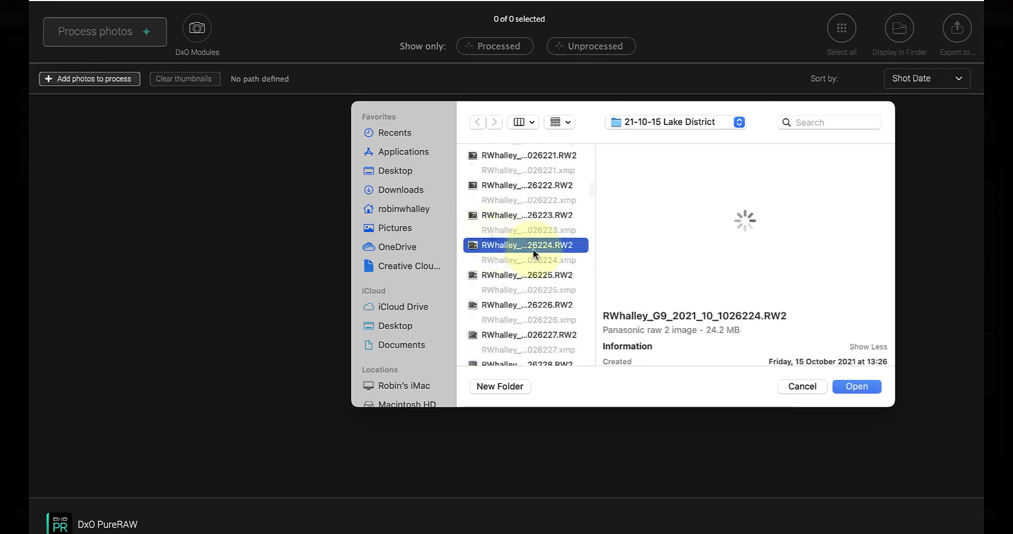
left_click(865, 386)
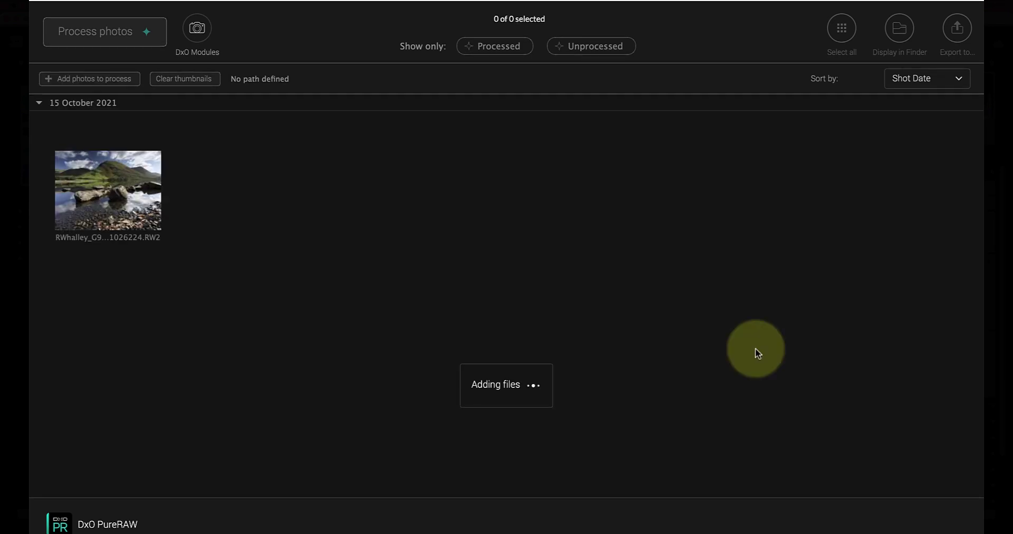
Step: Process the photo with DeepPRIME to DNG and view it against the original, mostly showing the DNG
left_click(79, 41)
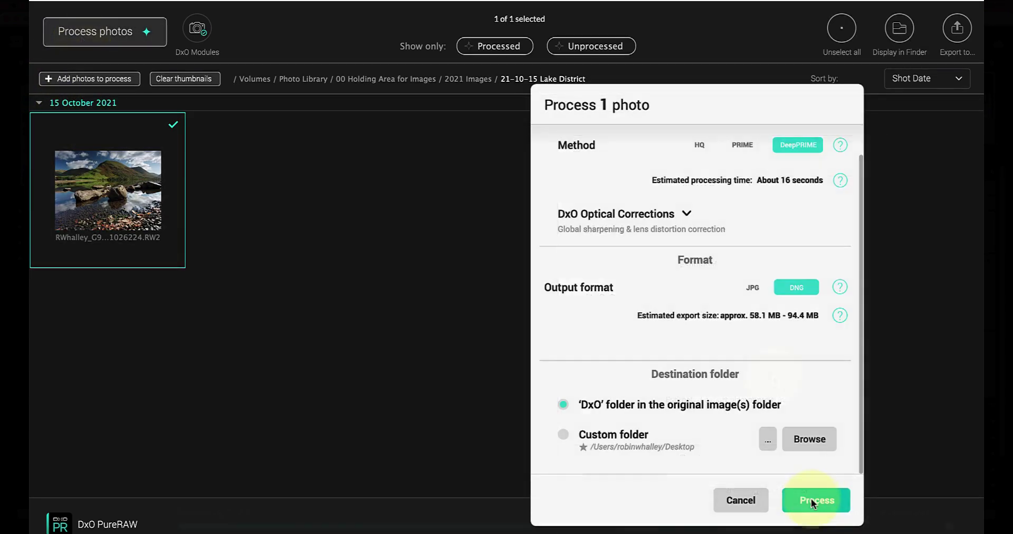
left_click(817, 498)
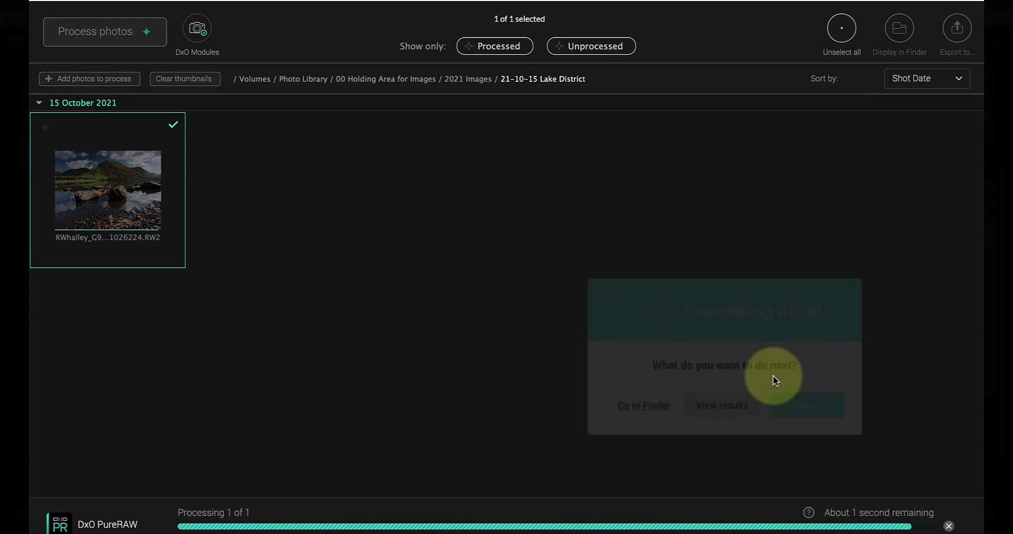
left_click(717, 403)
left_click_drag(511, 239, 107, 257)
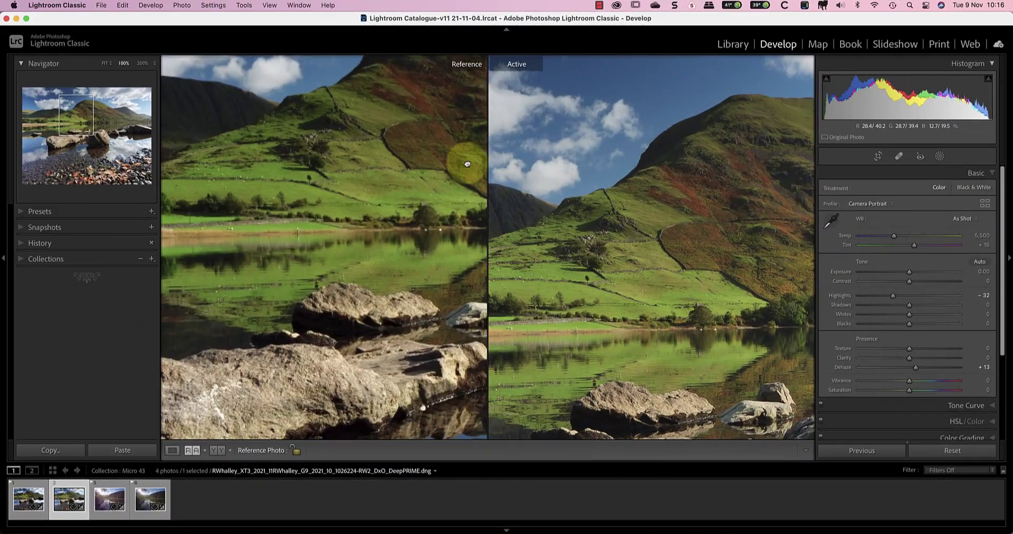
Step: Pan the Reference raw and Active DeepPRIME DNG so both show the hills, sky and lake shore
left_click_drag(463, 163, 477, 167)
left_click_drag(664, 358, 668, 220)
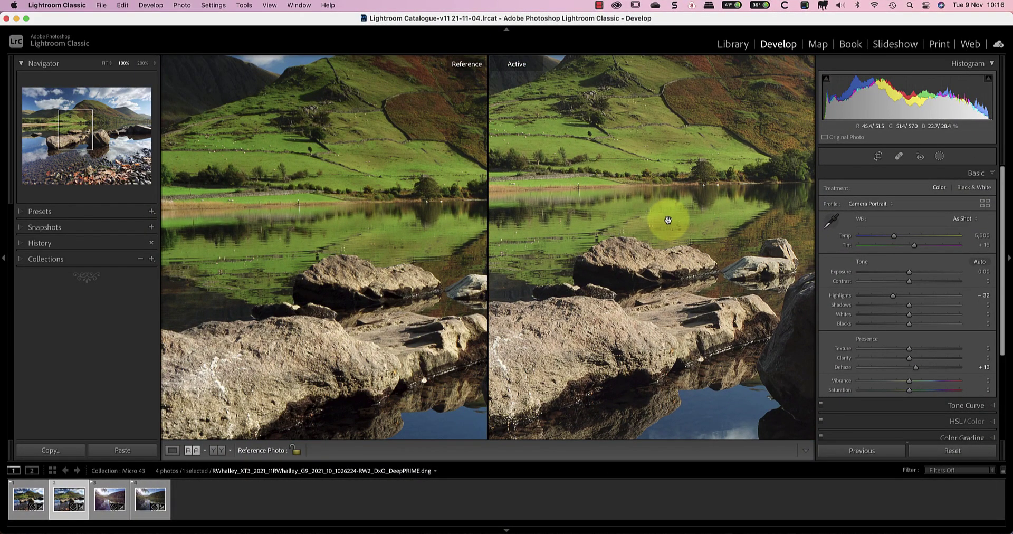
left_click_drag(309, 165, 361, 364)
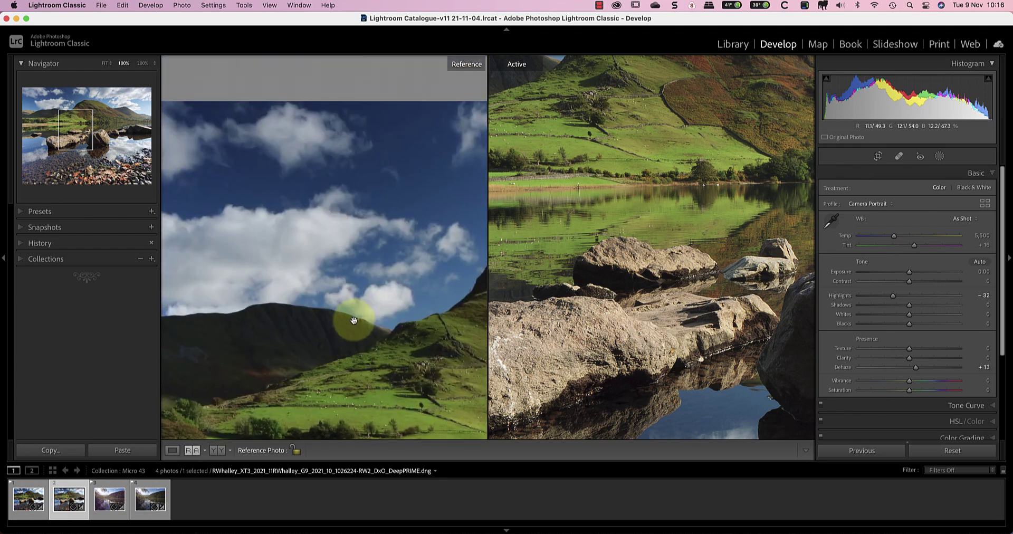
left_click_drag(587, 311, 719, 430)
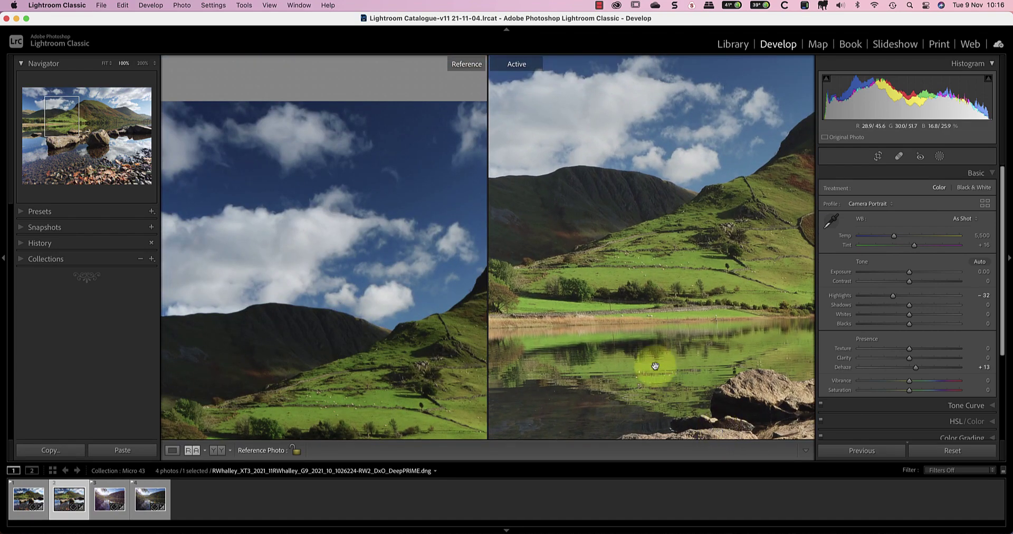
left_click_drag(646, 332, 646, 398)
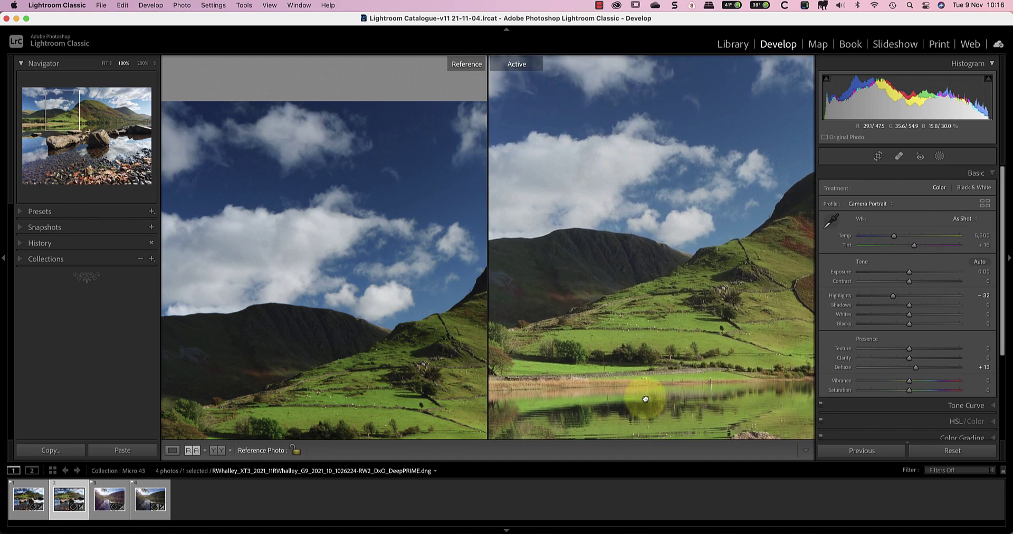
left_click_drag(393, 383, 396, 309)
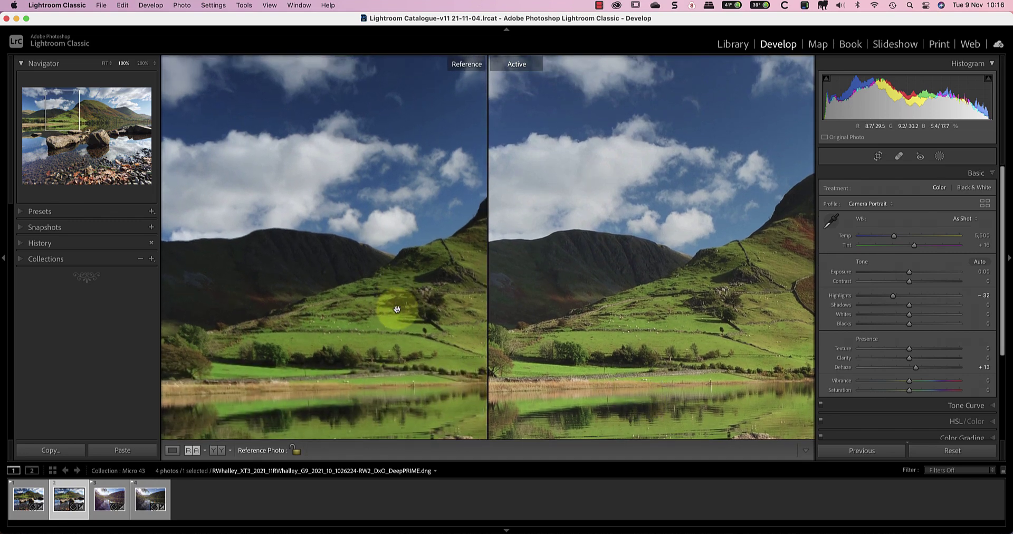